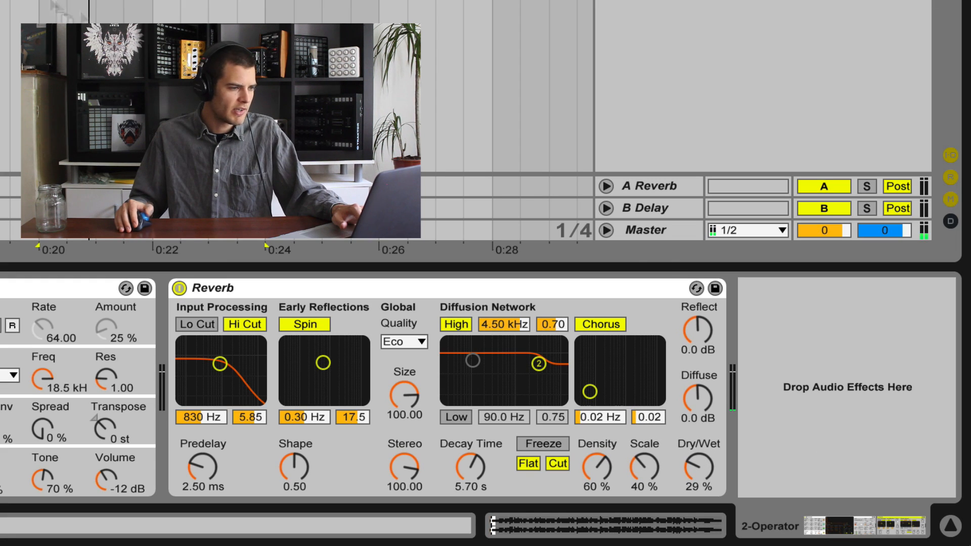
# Step: Add a Compressor after the Reverb with -31 dB threshold, 16.4 ms attack, 1.05 s release and 2.57:1 ratio; set Reverb dry/wet to 33 %
pyautogui.moveTo(56, 5); pyautogui.dragTo(774, 408)
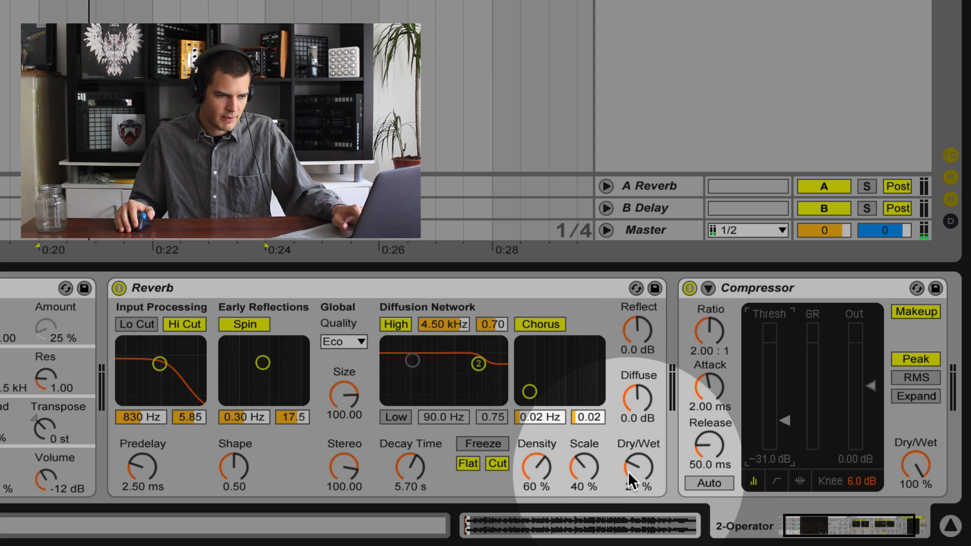
pyautogui.click(709, 386)
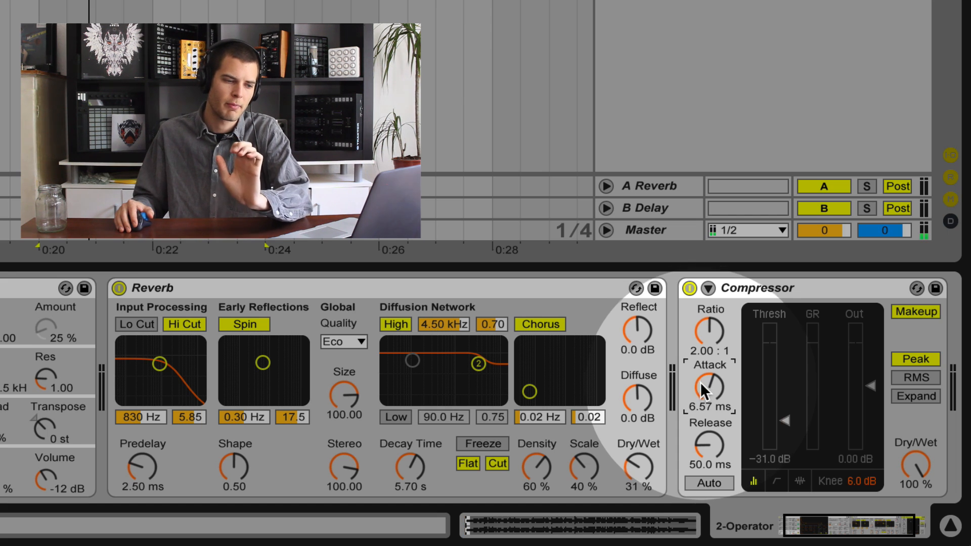
pyautogui.moveTo(699, 381); pyautogui.dragTo(699, 364)
pyautogui.moveTo(696, 450); pyautogui.dragTo(695, 420)
pyautogui.click(697, 345)
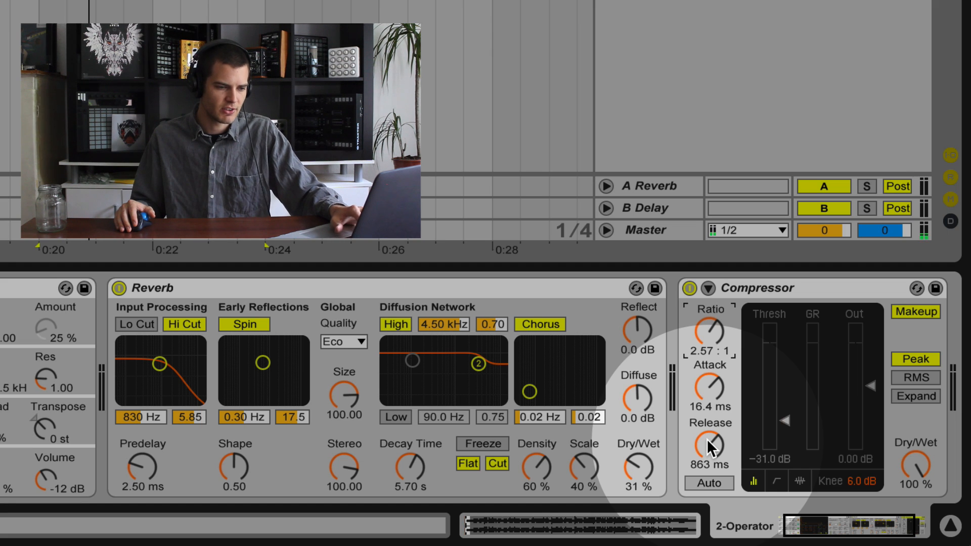
pyautogui.moveTo(631, 468); pyautogui.dragTo(634, 461)
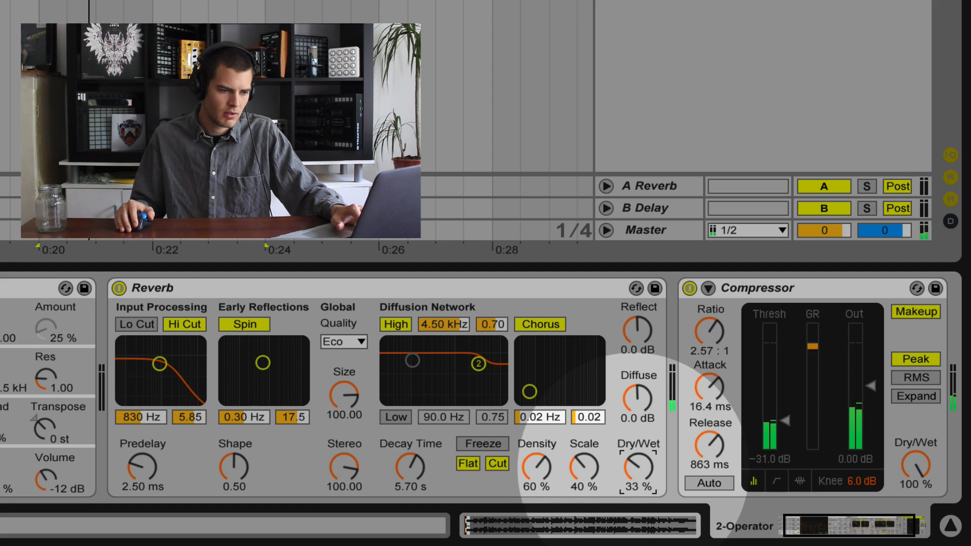
pyautogui.click(696, 454)
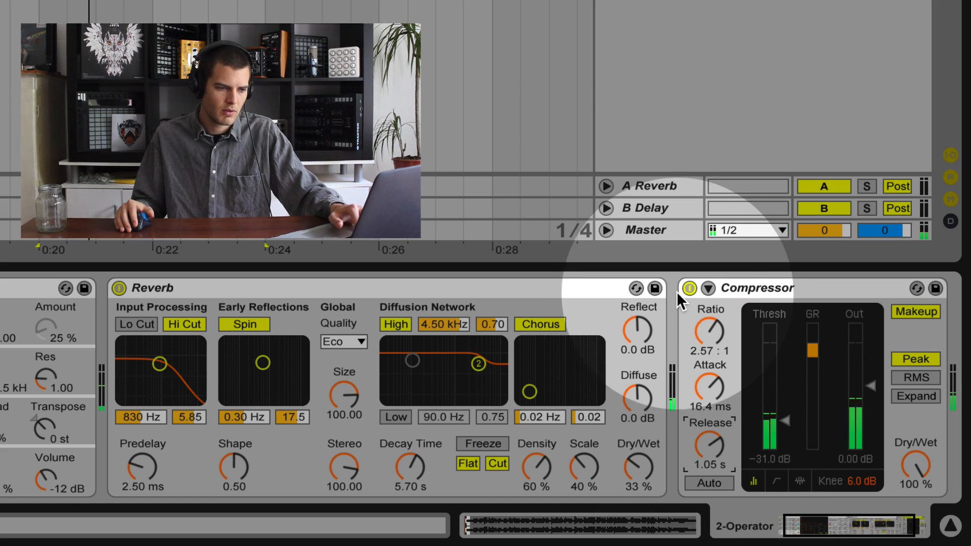
# Step: Bypass the Compressor, raise the Operator's volume to -7.0 dB and lower the Compressor's output to about -6.28 dB
pyautogui.click(686, 288)
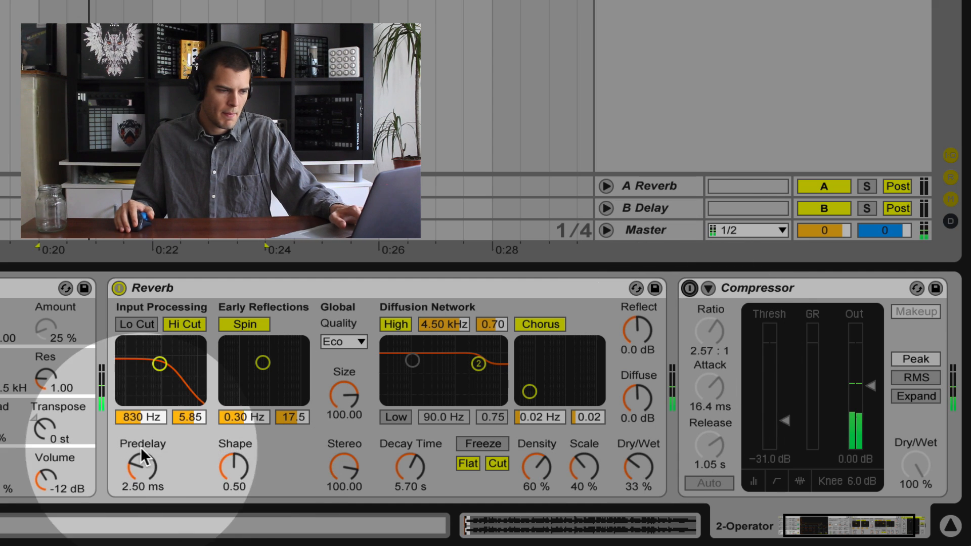
pyautogui.click(44, 478)
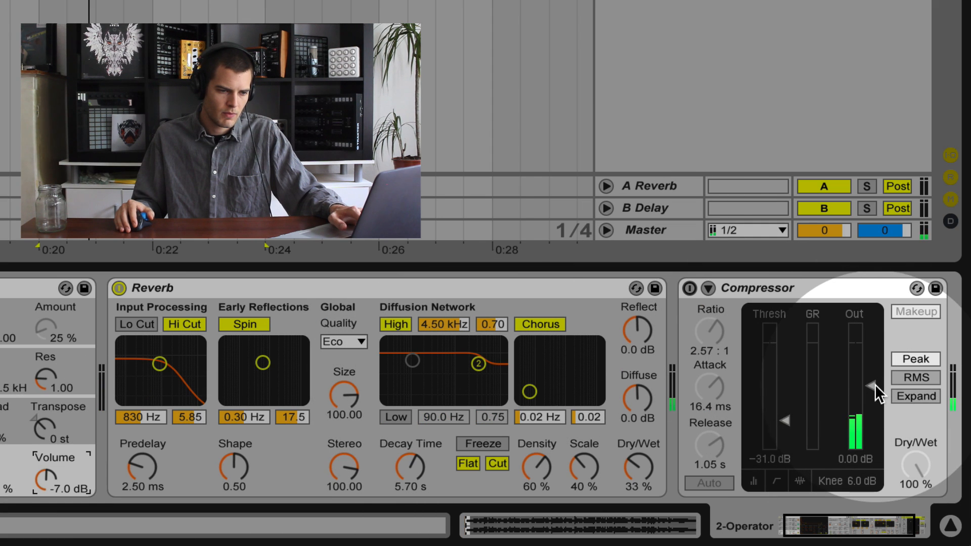
pyautogui.moveTo(871, 386); pyautogui.dragTo(871, 397)
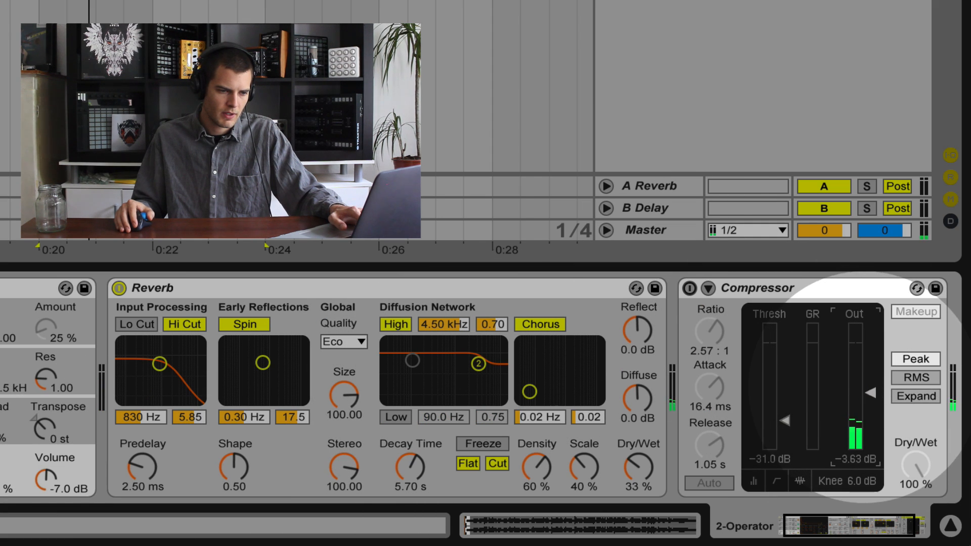
# Step: Re-enable the Compressor, set its release to about 1.46 s and set the Reverb's decay time to 10.6 s
pyautogui.click(689, 287)
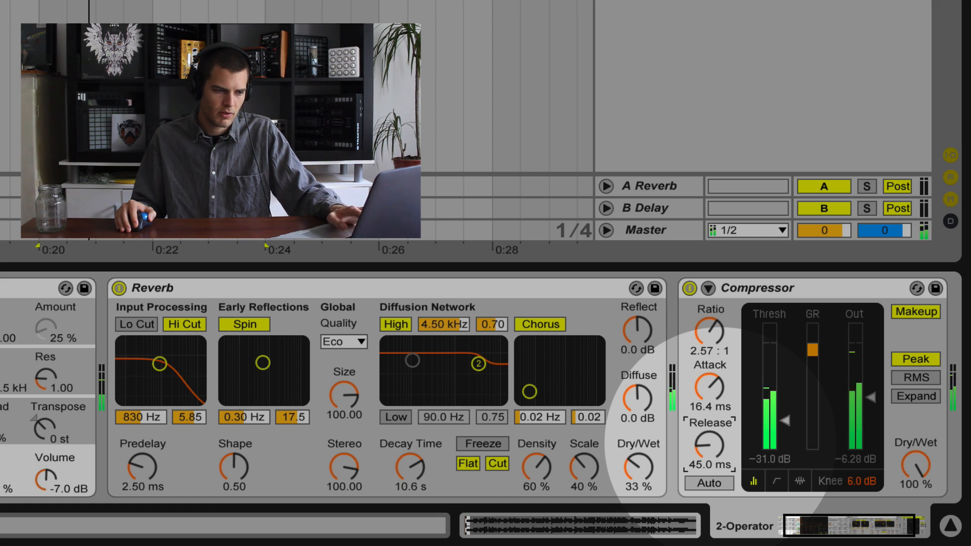
pyautogui.moveTo(710, 445); pyautogui.dragTo(709, 440)
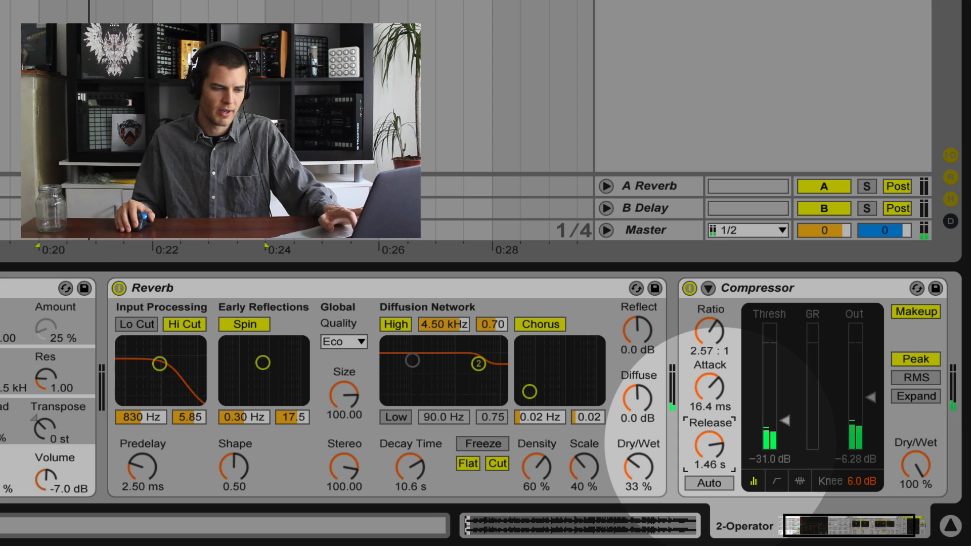
pyautogui.moveTo(720, 444); pyautogui.dragTo(720, 441)
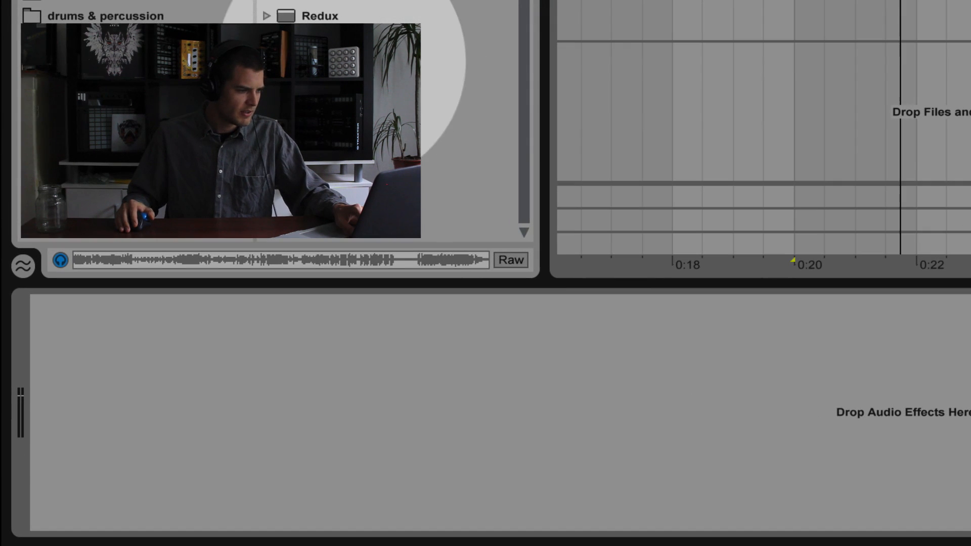
# Step: Add a Reverb to the vocal track and set its dry/wet to 100 % and decay time to 25.4 s
pyautogui.moveTo(341, 61); pyautogui.dragTo(668, 0)
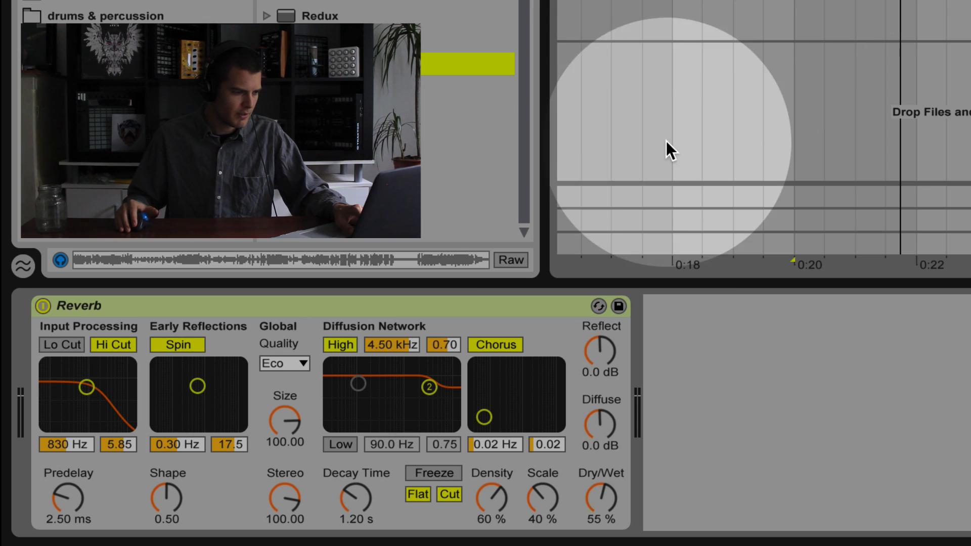
pyautogui.moveTo(586, 509); pyautogui.dragTo(587, 445)
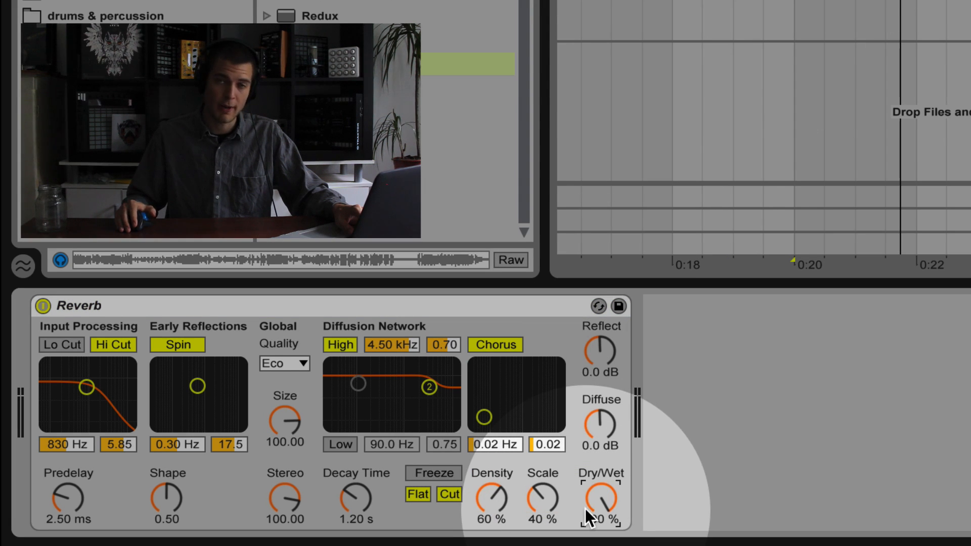
pyautogui.moveTo(356, 488); pyautogui.dragTo(356, 435)
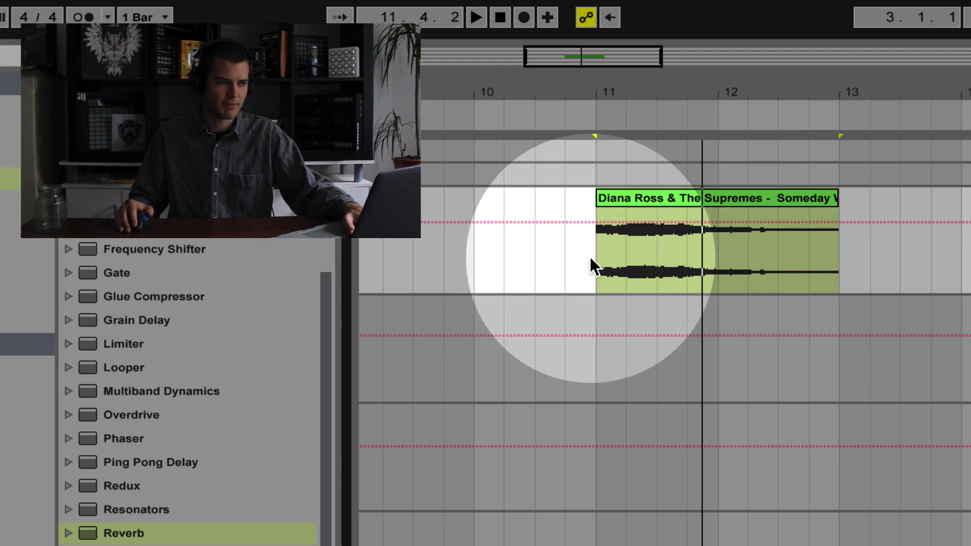
# Step: Play the vocal clip from bar 11 and freeze the Reverb to hold its tail
pyautogui.click(595, 258)
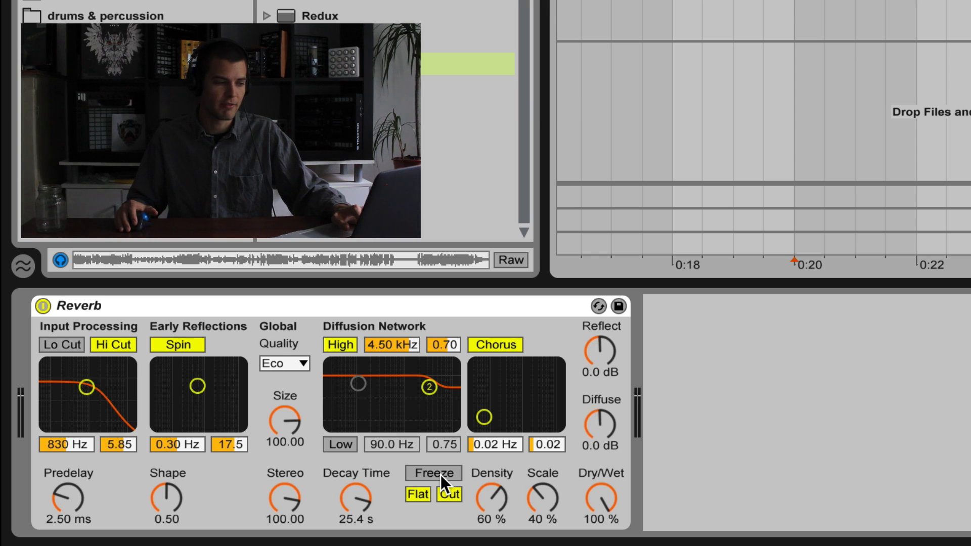
pyautogui.press('space')
pyautogui.click(441, 475)
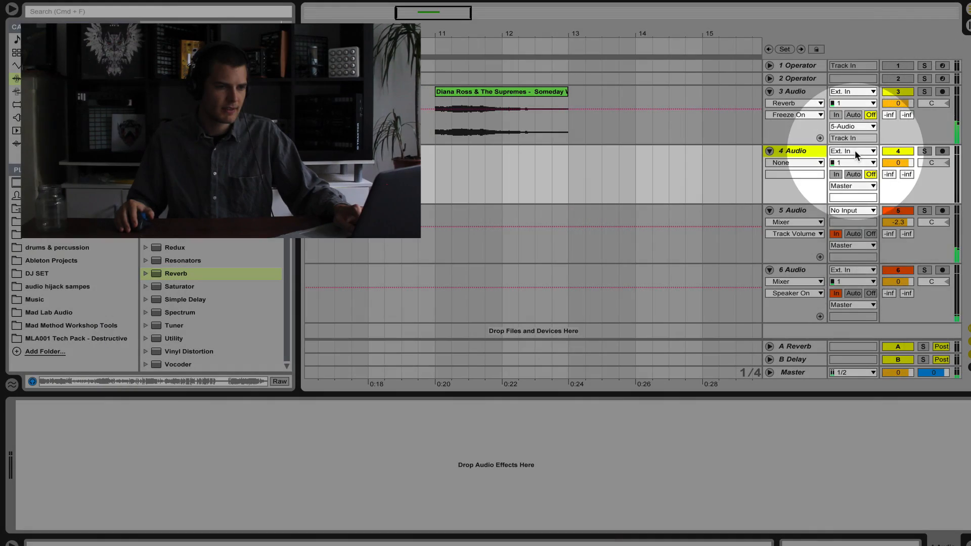
# Step: Set the input of track 4 Audio to Resampling and arm the track for recording
pyautogui.click(857, 152)
pyautogui.click(852, 191)
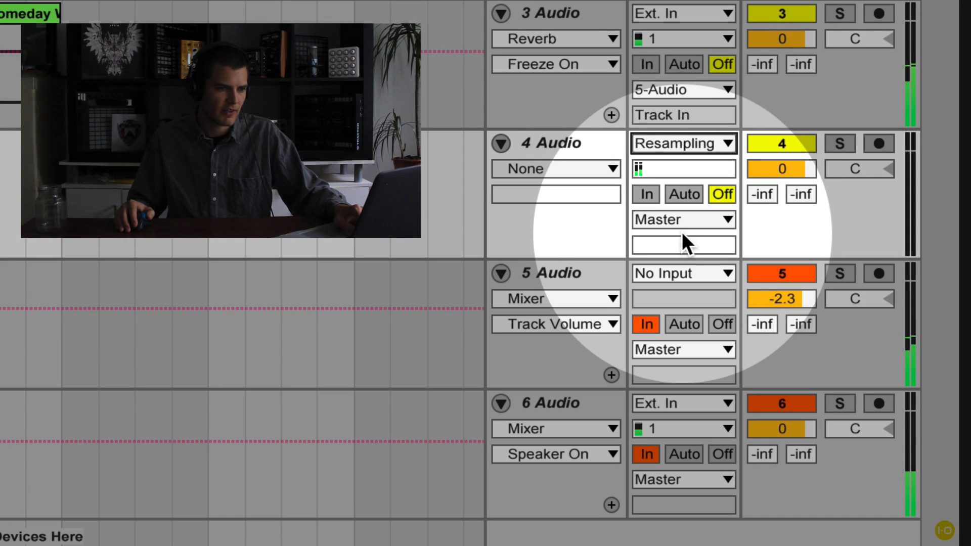
pyautogui.click(879, 143)
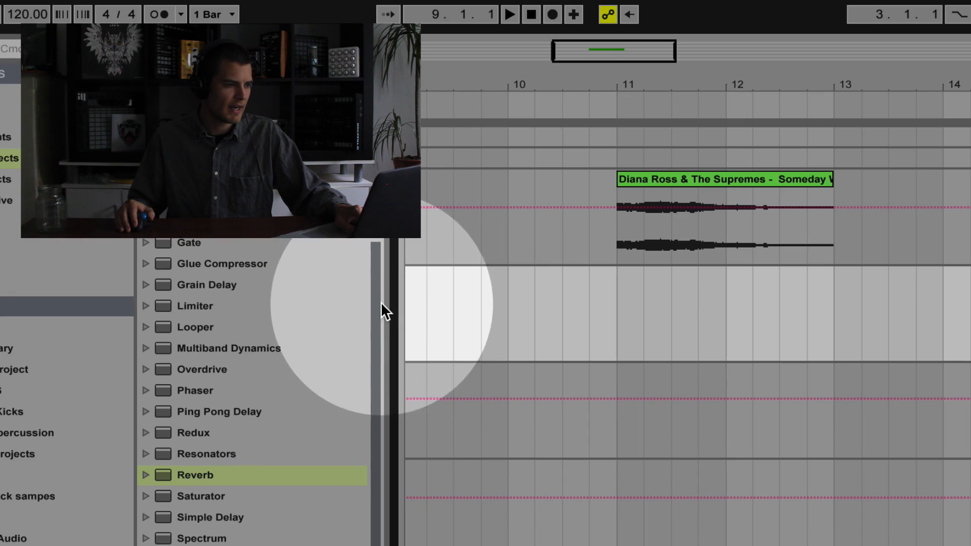
# Step: Record the frozen reverb onto track 4 Audio from position 9.3 until just before bar 11
pyautogui.click(456, 306)
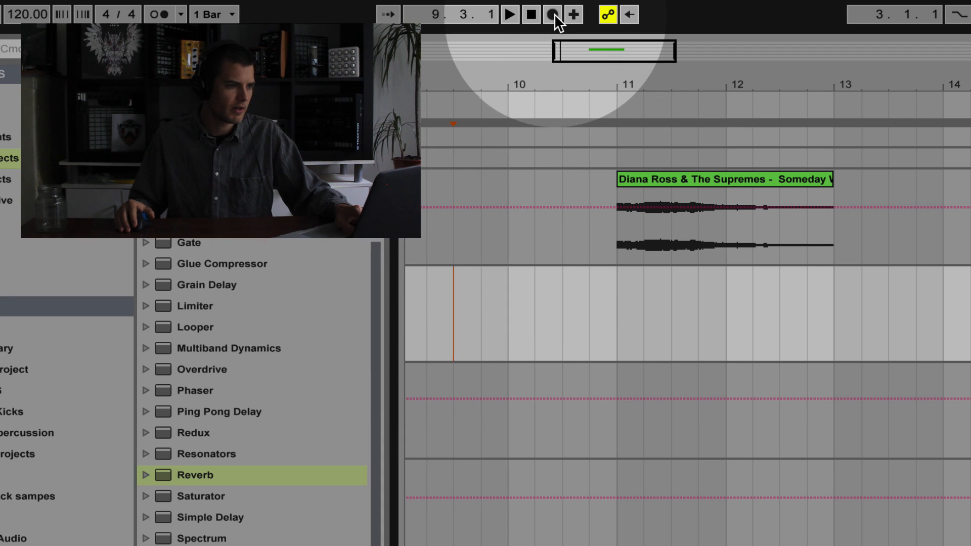
pyautogui.click(553, 14)
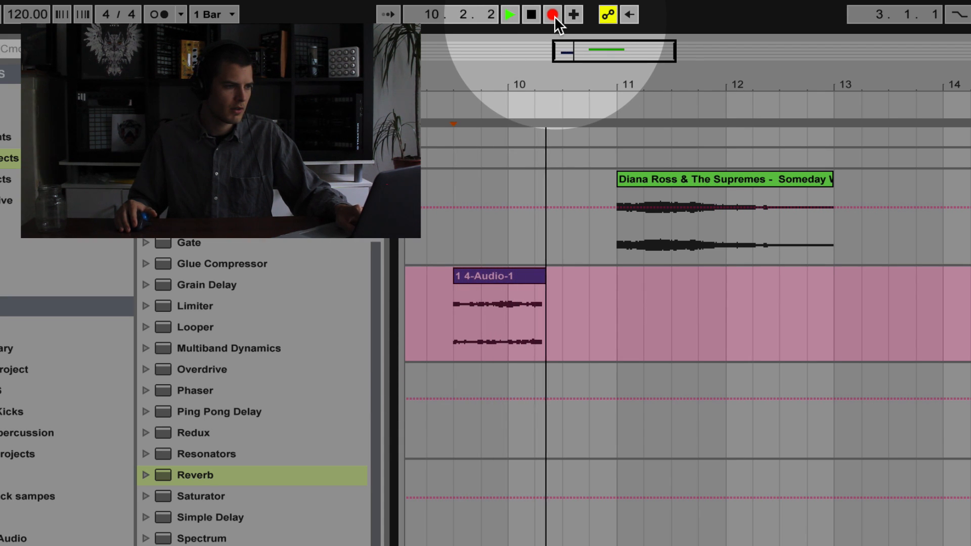
pyautogui.press('space')
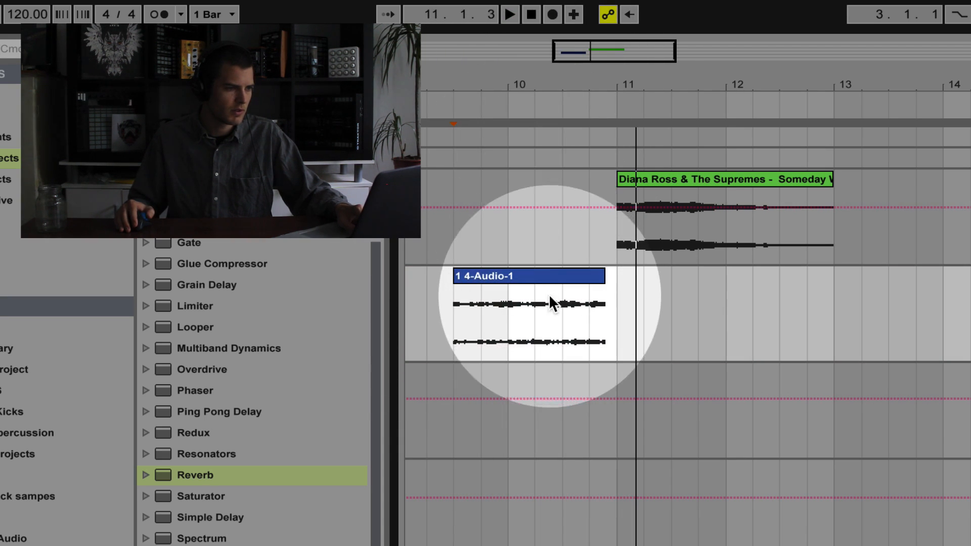
# Step: Remove the Reverb from the vocal track and place and trim the recorded clip so it ends where the vocal starts at bar 11
pyautogui.click(565, 281)
pyautogui.moveTo(565, 281); pyautogui.dragTo(620, 289)
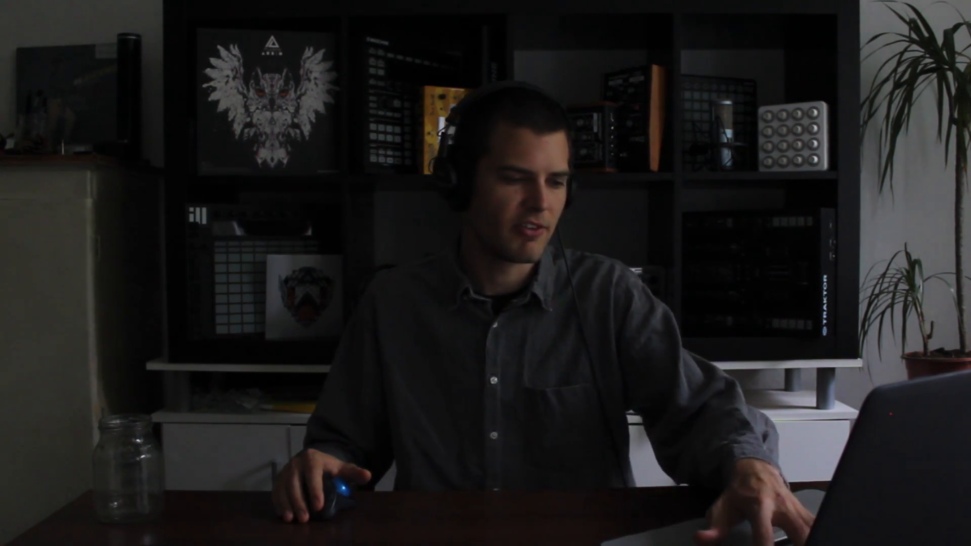
pyautogui.click(255, 428)
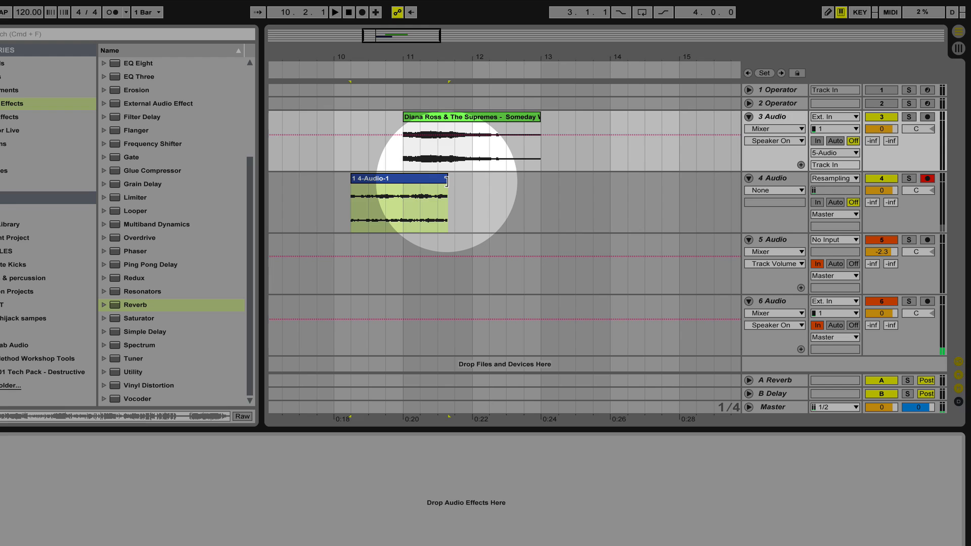
pyautogui.moveTo(471, 182)
pyautogui.mouseDown()
pyautogui.moveTo(379, 191)
pyautogui.moveTo(364, 180)
pyautogui.mouseUp()
# Step: Raise the gain of the recorded reverb clip, audition it and close its clip view
pyautogui.click(356, 175)
pyautogui.doubleClick(373, 180)
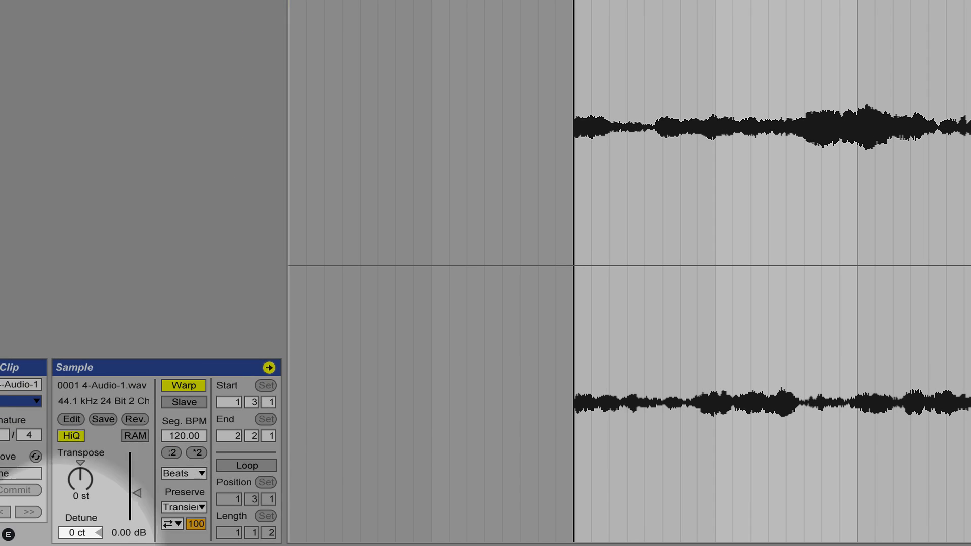
pyautogui.moveTo(128, 472); pyautogui.dragTo(129, 456)
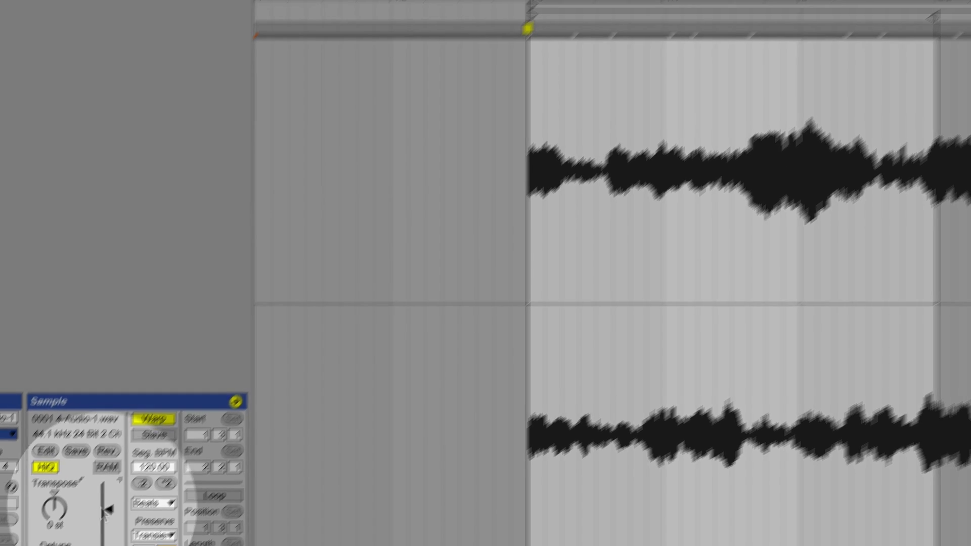
pyautogui.press('space')
pyautogui.press('space')
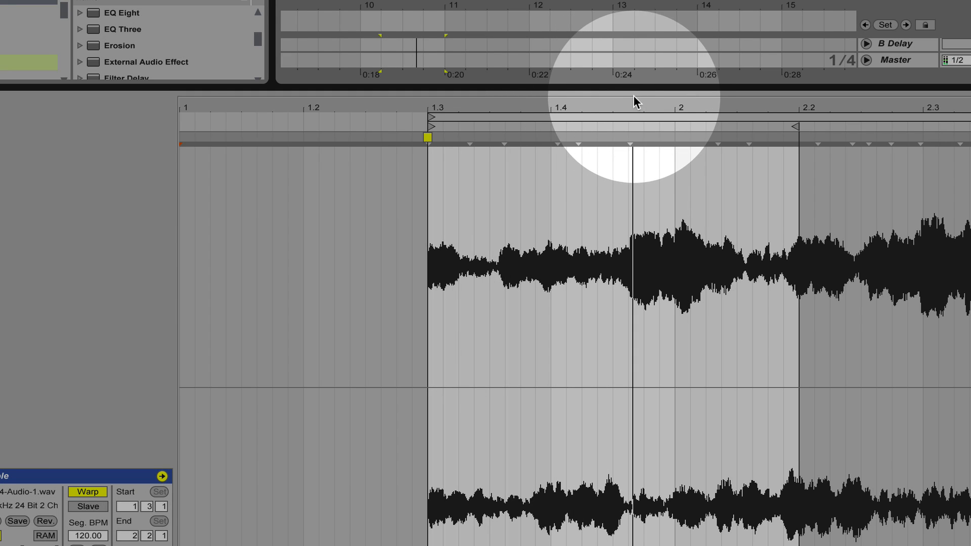
pyautogui.press('super+alt+l')
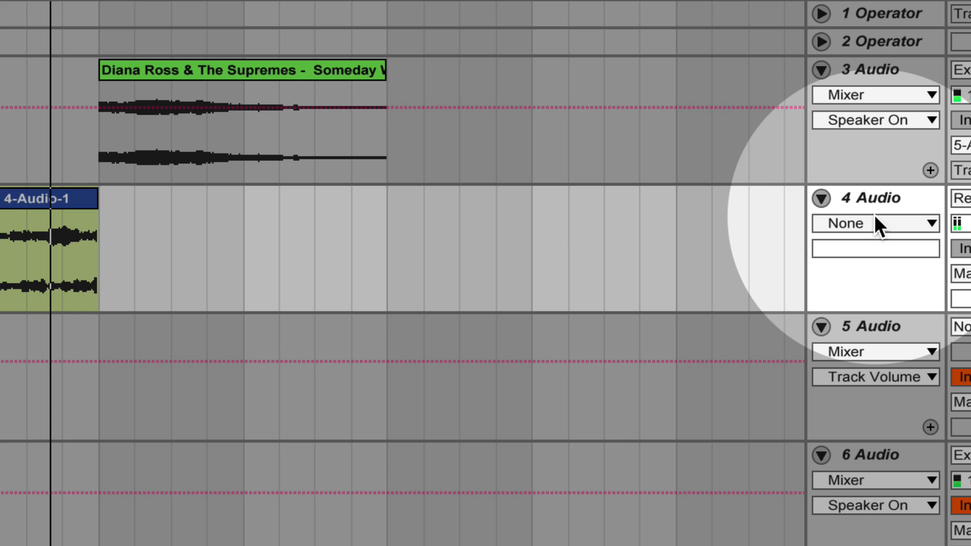
# Step: Show the fades on track 4 Audio, fade in the recorded clip, trim its start to 10.3 and audition it
pyautogui.click(876, 222)
pyautogui.click(877, 269)
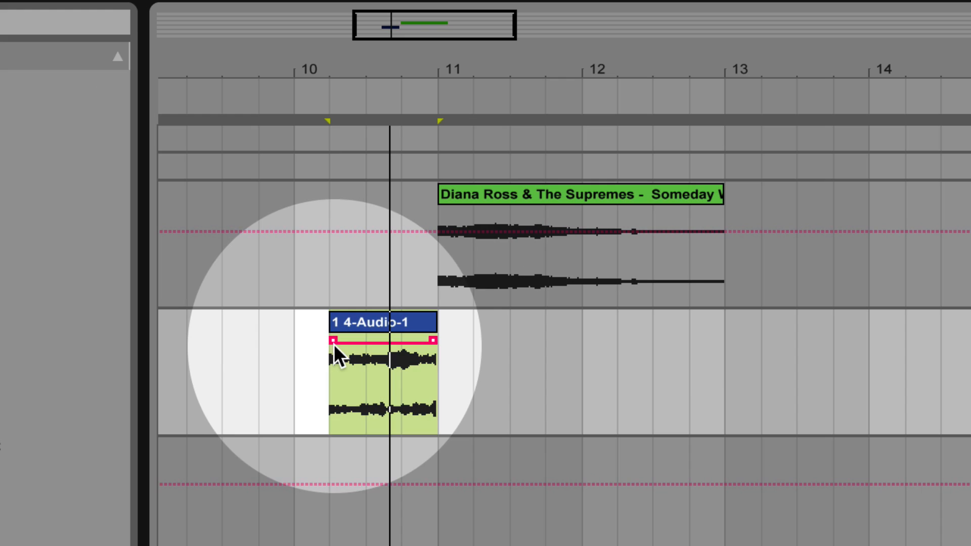
pyautogui.moveTo(10, 222)
pyautogui.mouseDown()
pyautogui.moveTo(127, 217)
pyautogui.moveTo(95, 217)
pyautogui.mouseUp()
pyautogui.moveTo(330, 328); pyautogui.dragTo(376, 334)
pyautogui.press('space')
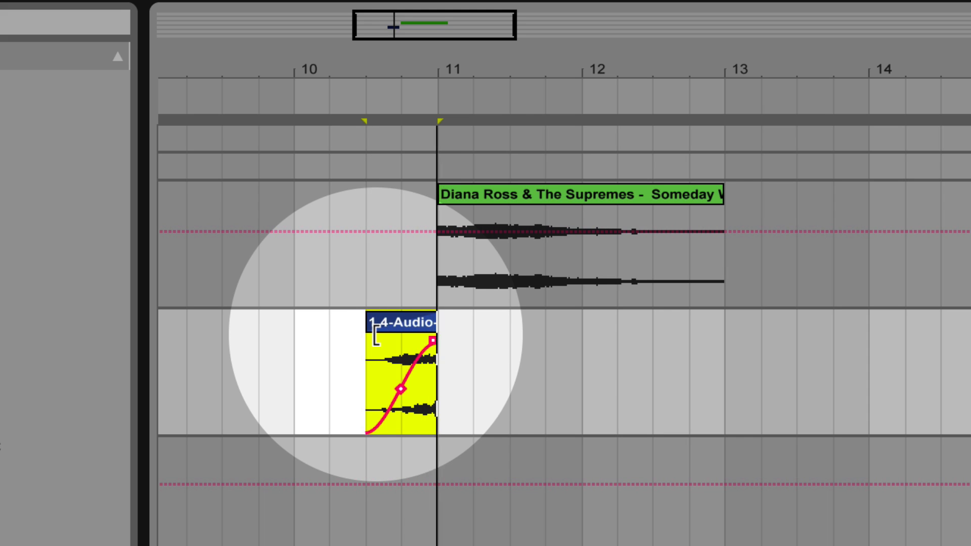
# Step: Add a short fade-out to the recorded reverb clip, audition it and extend its end slightly past bar 11
pyautogui.moveTo(795, 369); pyautogui.dragTo(528, 359)
pyautogui.moveTo(433, 338); pyautogui.dragTo(431, 336)
pyautogui.press('space')
pyautogui.click(431, 315)
pyautogui.press('space')
pyautogui.press('space')
pyautogui.moveTo(447, 98); pyautogui.dragTo(386, 243)
pyautogui.moveTo(386, 323); pyautogui.dragTo(397, 326)
# Step: Show the fades on track 3 Audio and give the vocal clip a short fade-in at bar 11
pyautogui.click(804, 200)
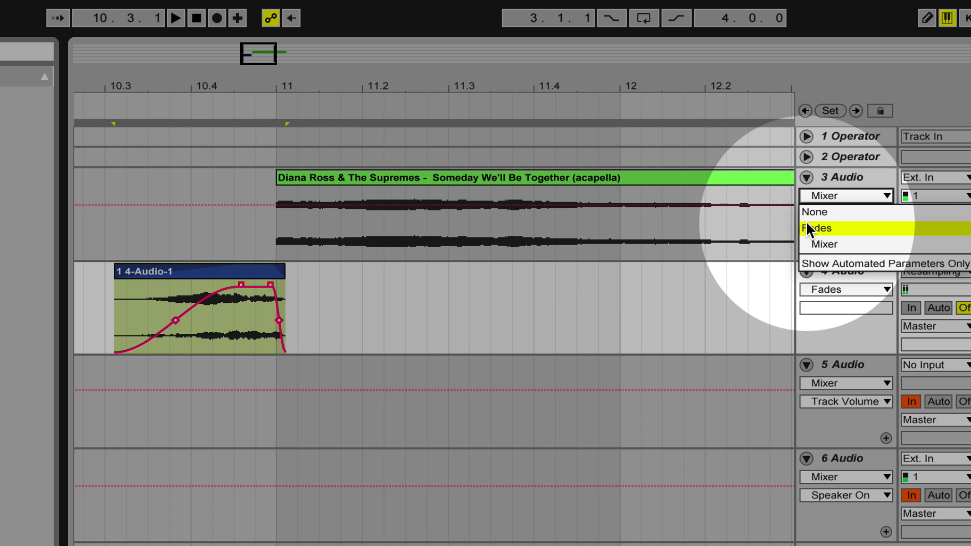
pyautogui.click(809, 227)
pyautogui.moveTo(279, 191); pyautogui.dragTo(288, 192)
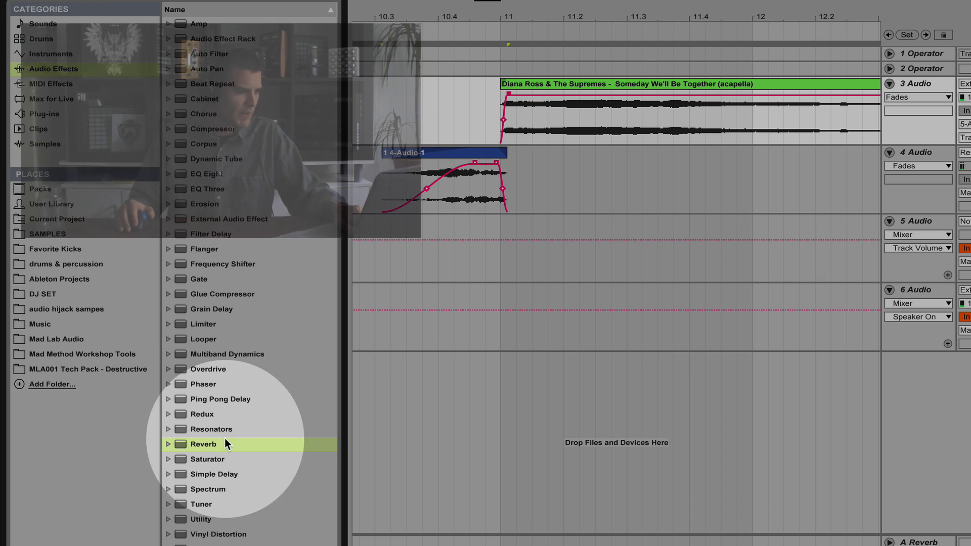
# Step: Add a Simple Delay to the track with the recorded reverb clip and raise its feedback
pyautogui.moveTo(241, 474); pyautogui.dragTo(477, 175)
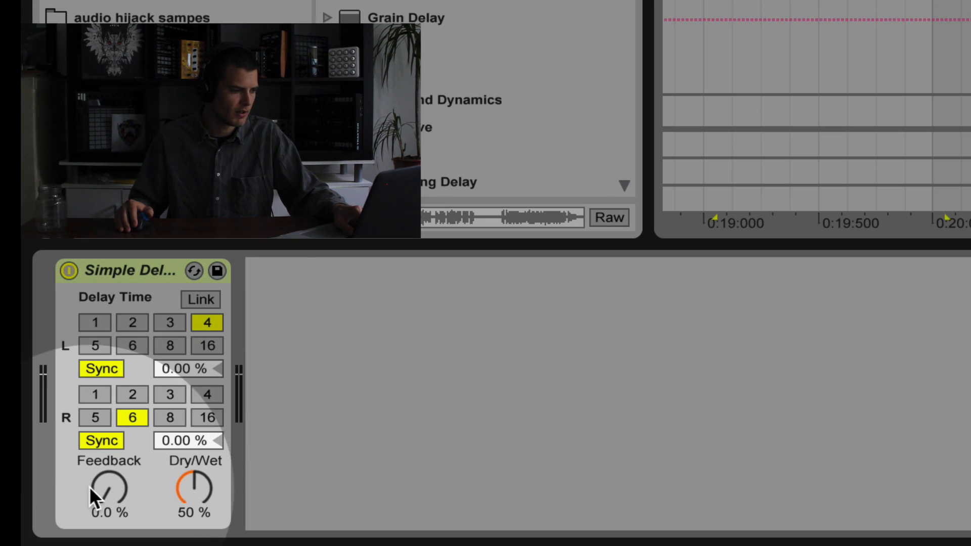
pyautogui.moveTo(78, 515); pyautogui.dragTo(79, 498)
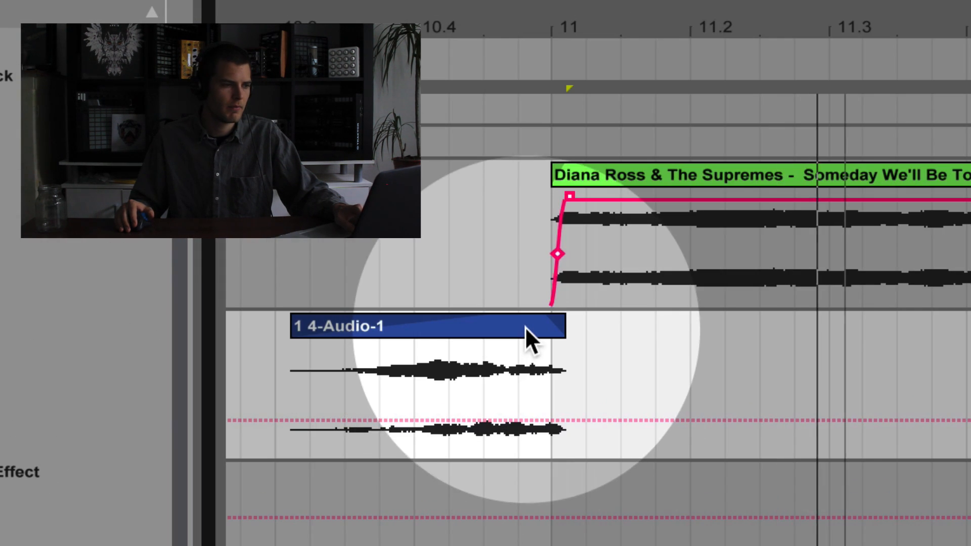
# Step: Open the recorded reverb clip's sample view and reduce the height of that view
pyautogui.doubleClick(524, 327)
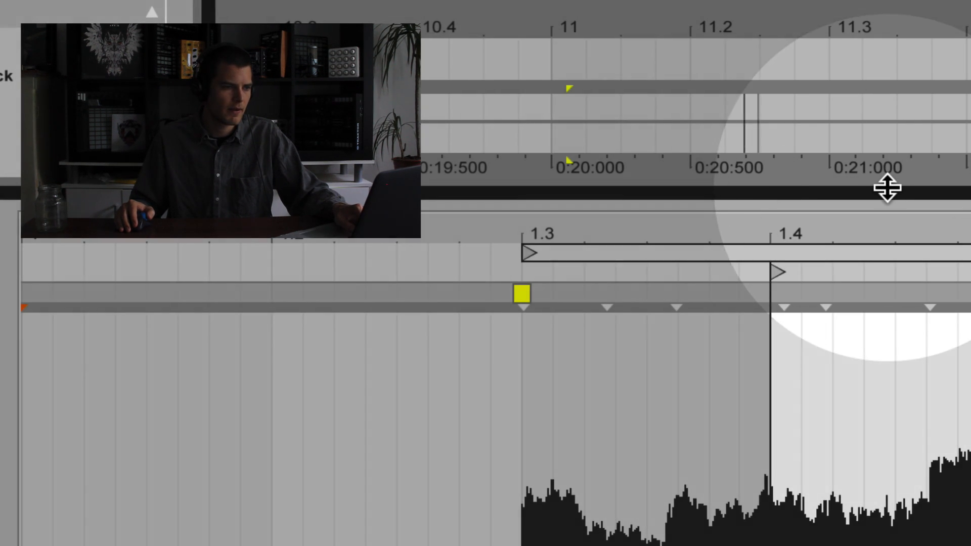
pyautogui.moveTo(887, 190); pyautogui.dragTo(888, 543)
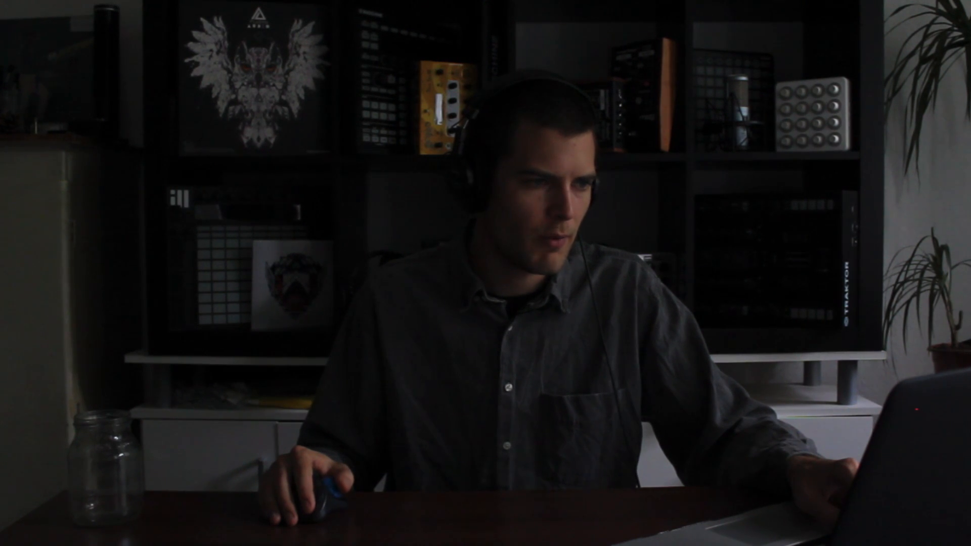